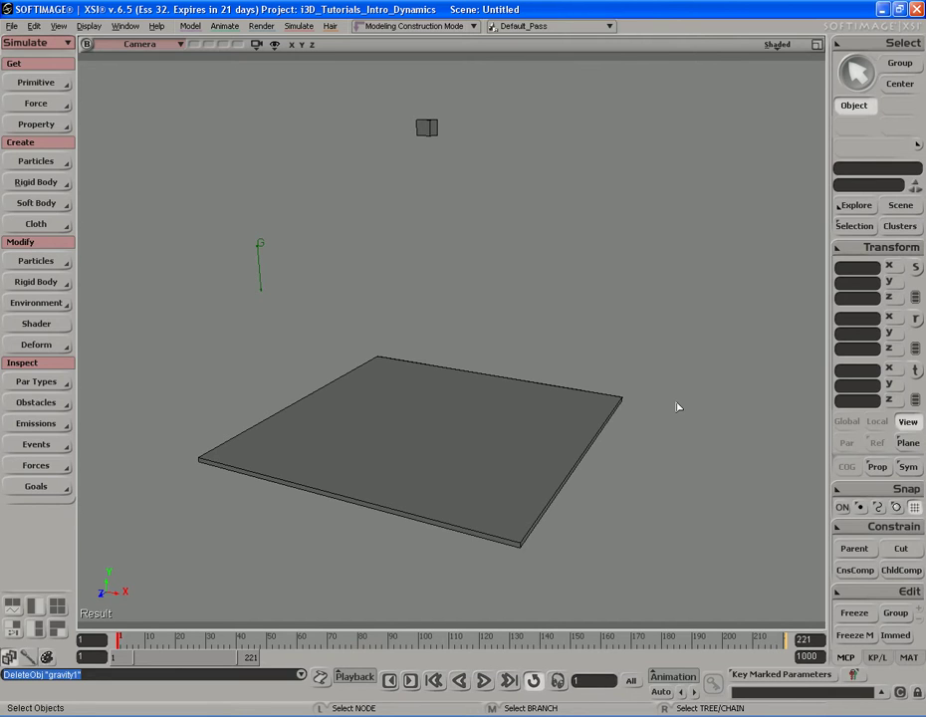
Step: Open the rigid body properties of the small cube above the slab and look through all their sections
drag(405, 108, 443, 153)
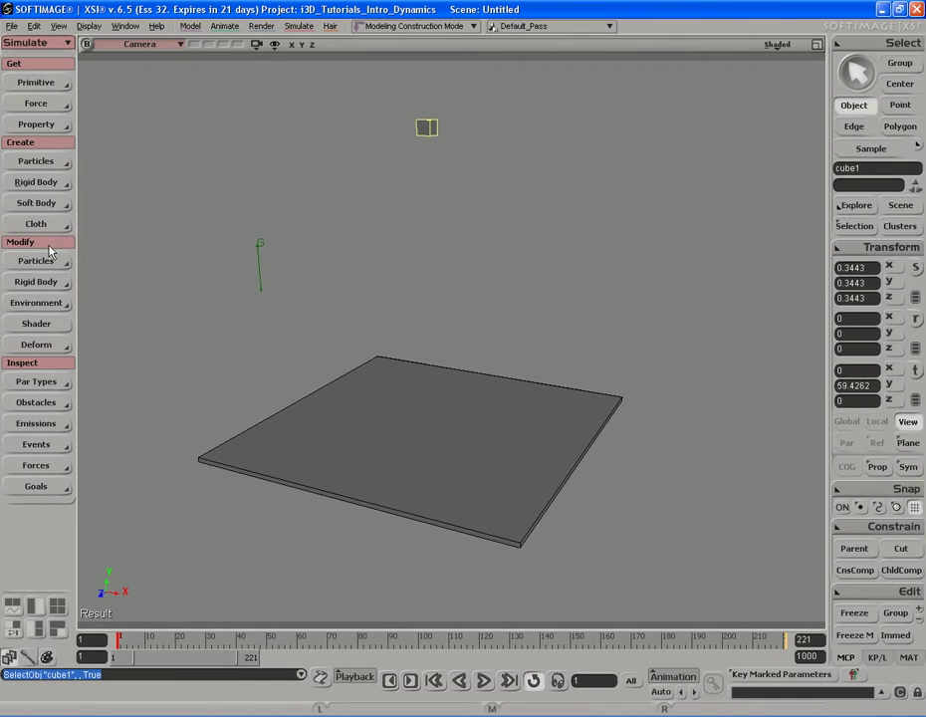
click(50, 285)
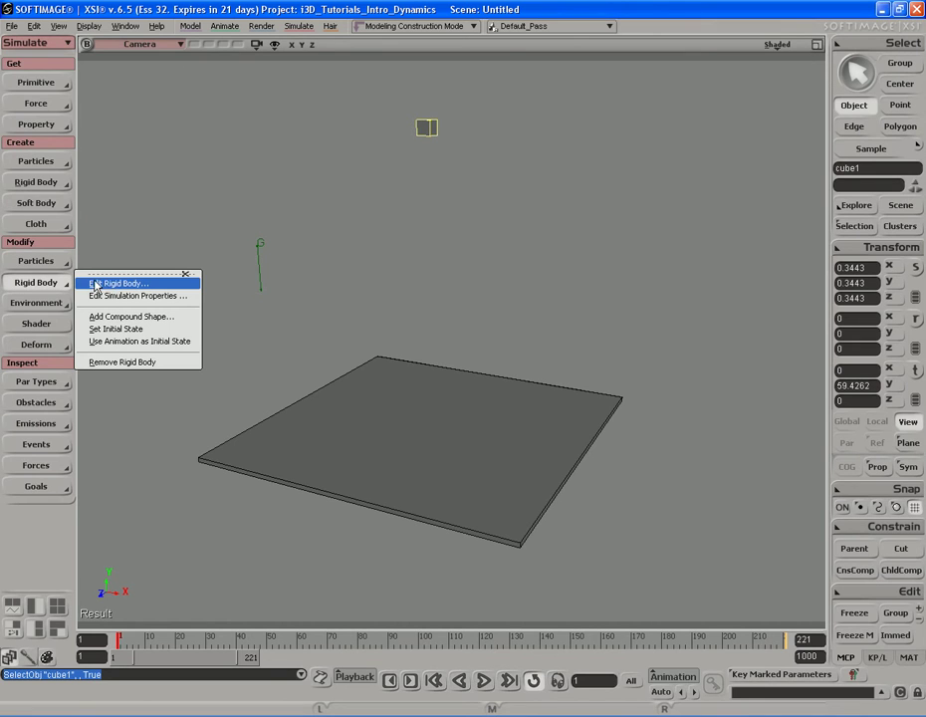
click(138, 287)
drag(213, 81, 590, 16)
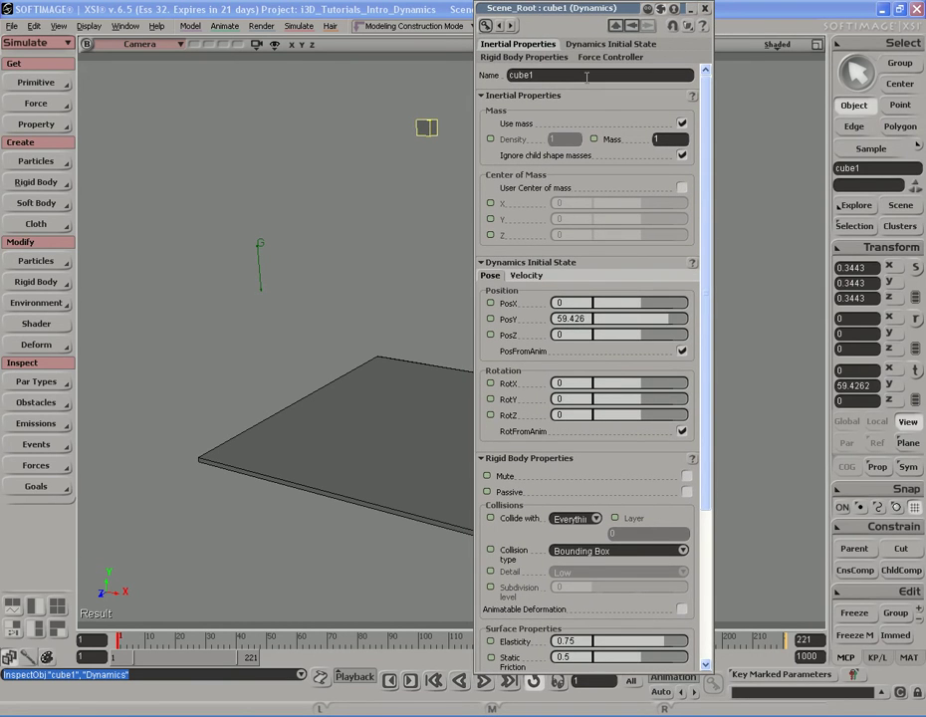
drag(705, 186, 703, 373)
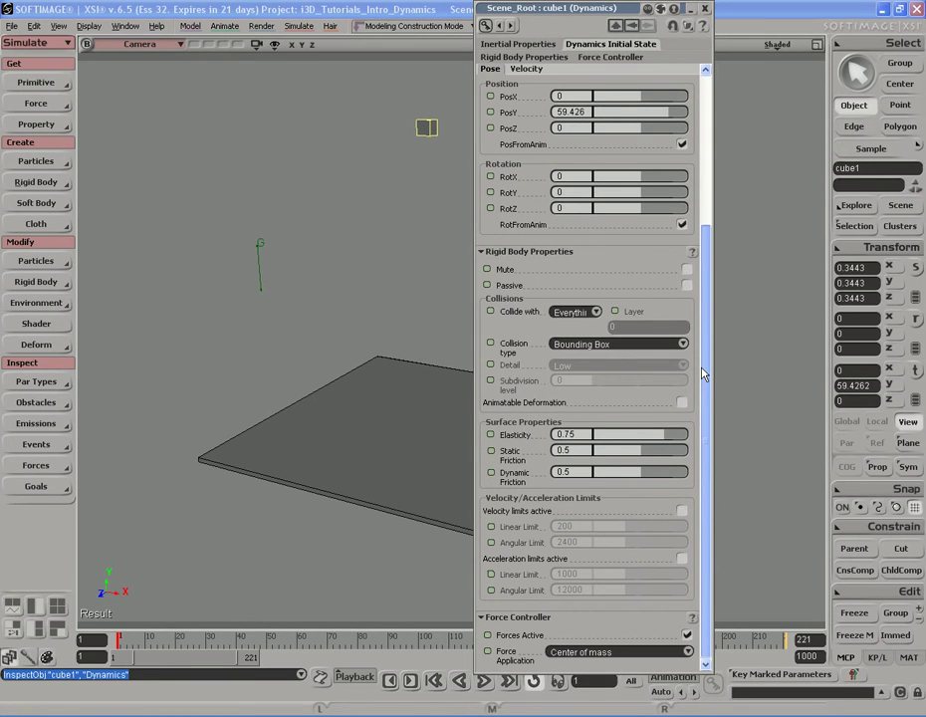
drag(703, 373, 707, 187)
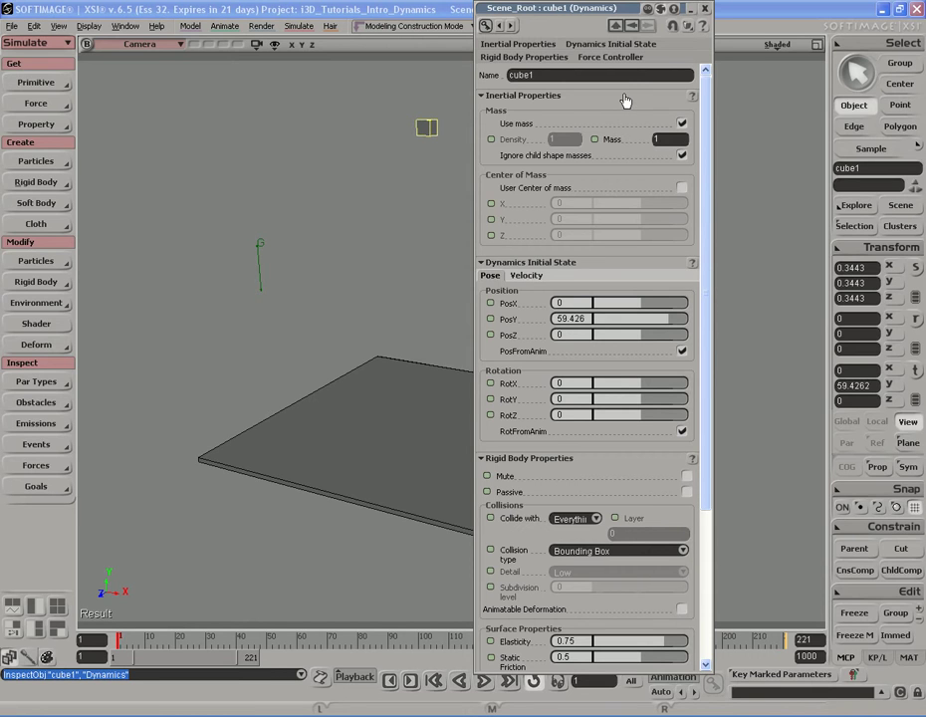
Step: Try defining the cube's inertia by density instead of mass, and restore the Use mass option
click(682, 121)
click(682, 121)
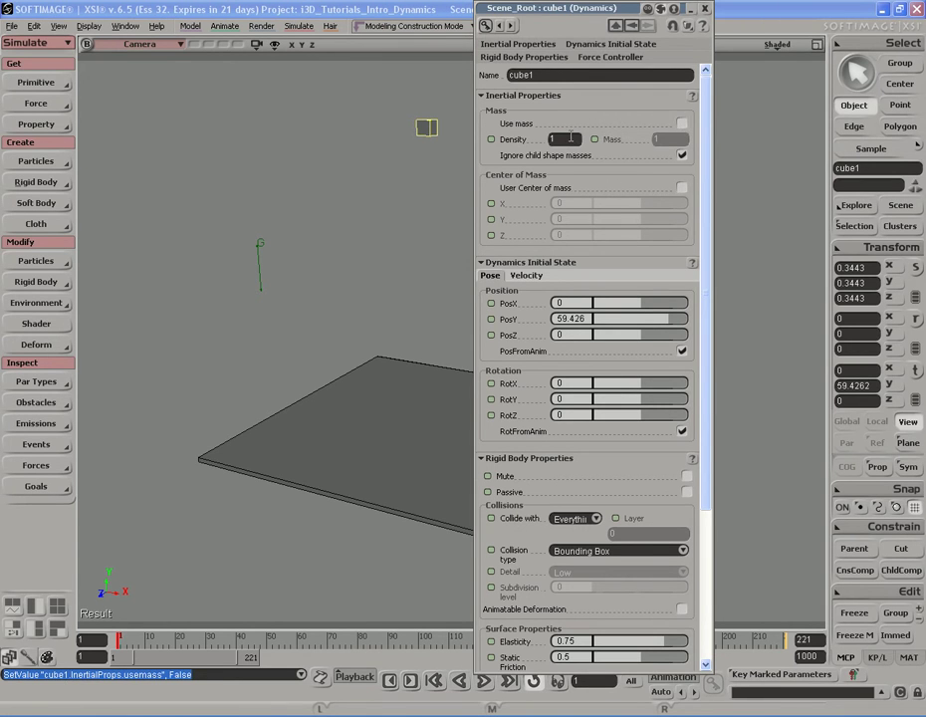
click(682, 122)
Step: Try a mass of 100 for the cube and set it back to 1
click(670, 140)
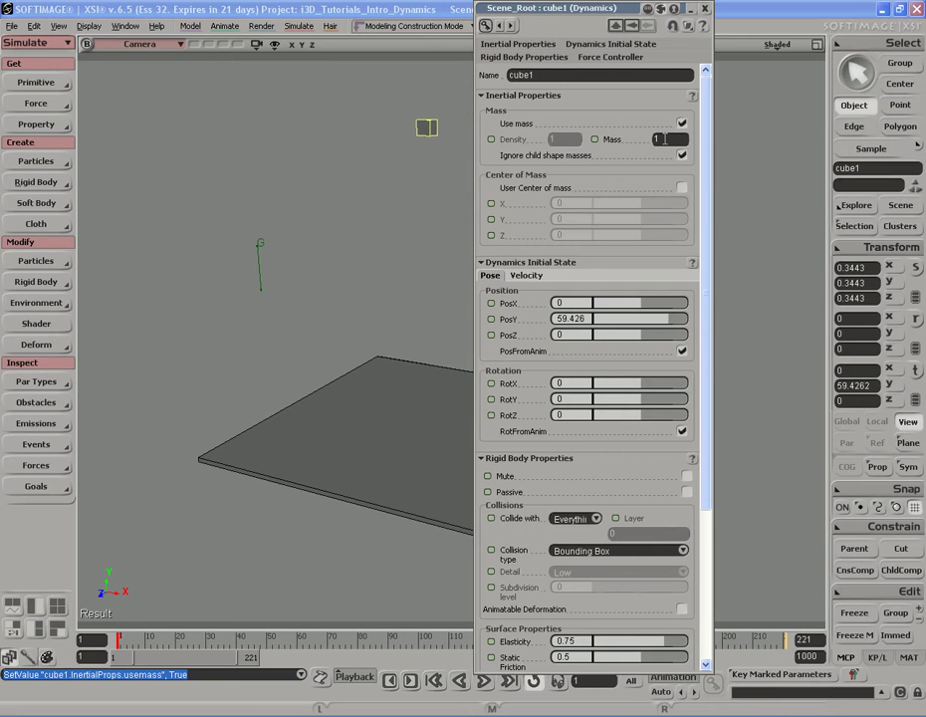
text(1)
click(670, 140)
text(100)
key(Return)
text(1)
key(Return)
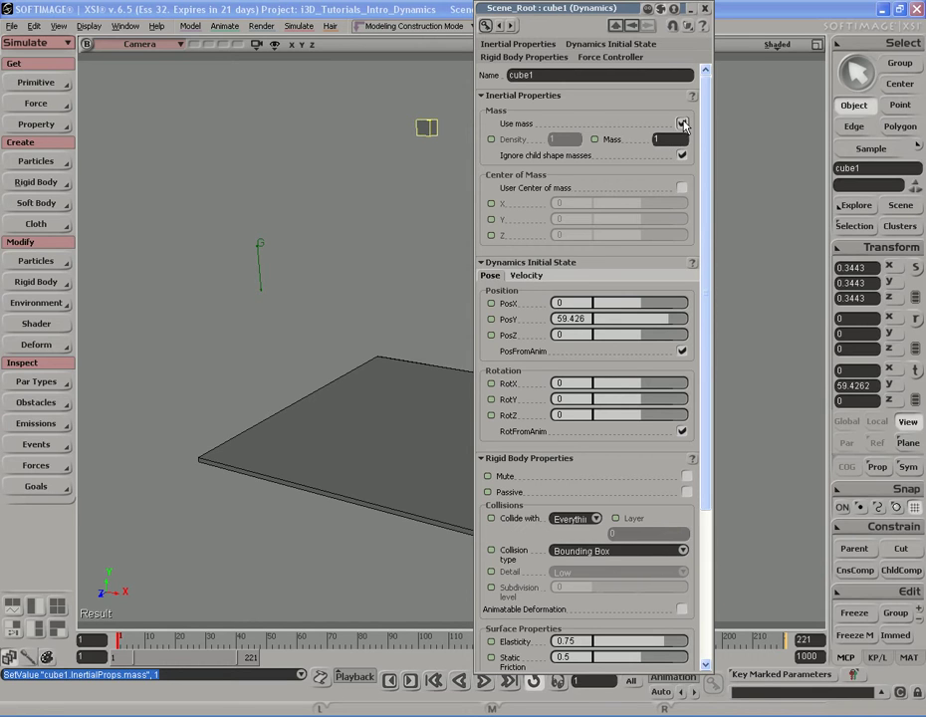
Step: Turn the cube's Use mass option off to show the density setting, and turn it back on
click(682, 124)
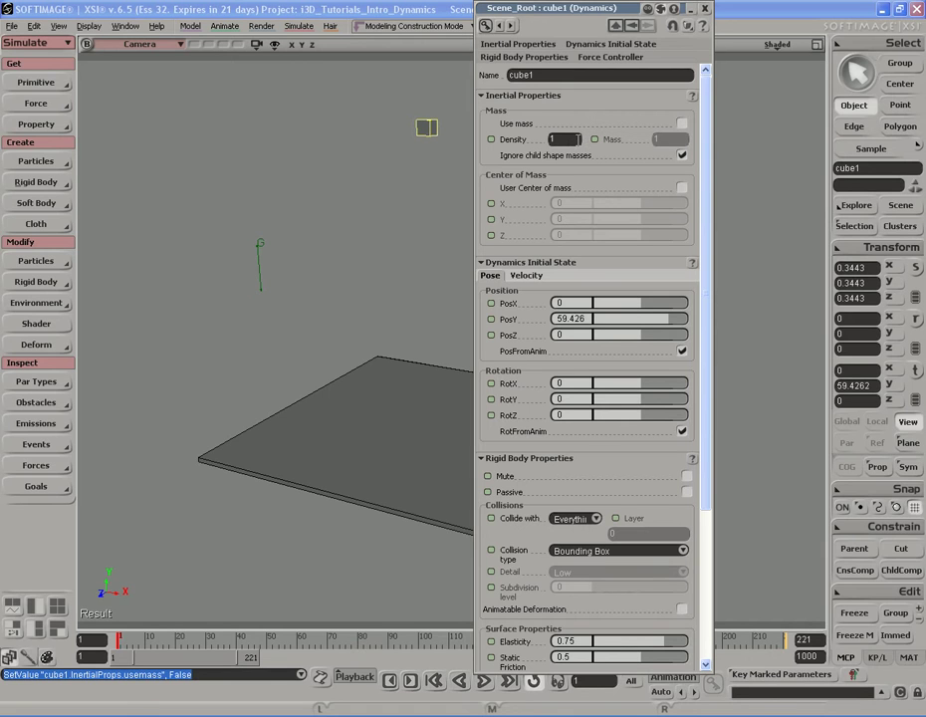
click(683, 124)
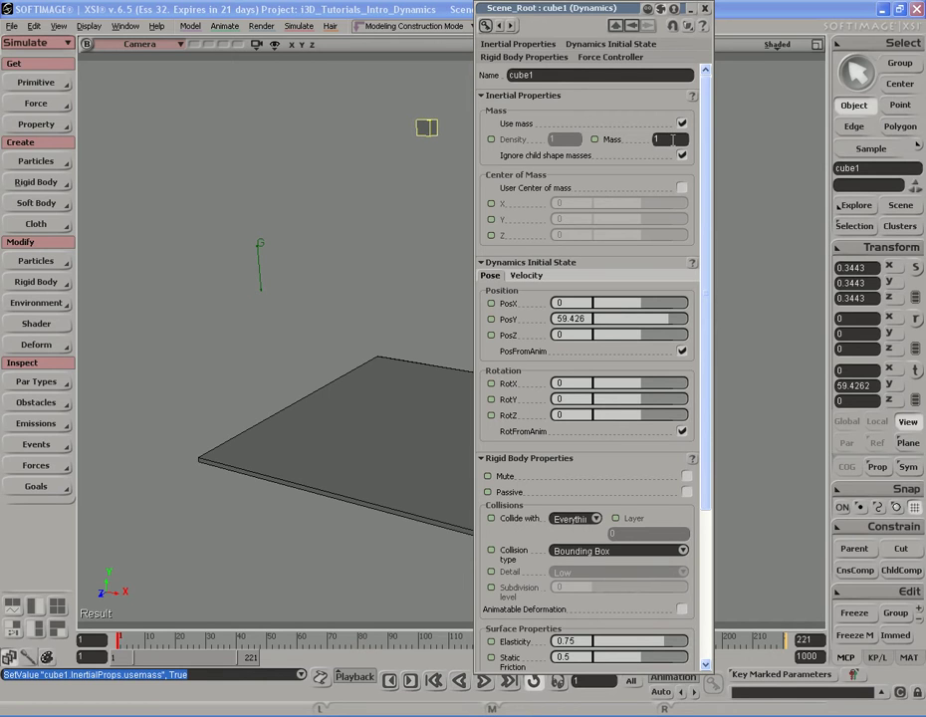
click(673, 139)
Step: Enable User Center of mass for the cube, try an X offset of about -4.9, and undo the offset
click(682, 189)
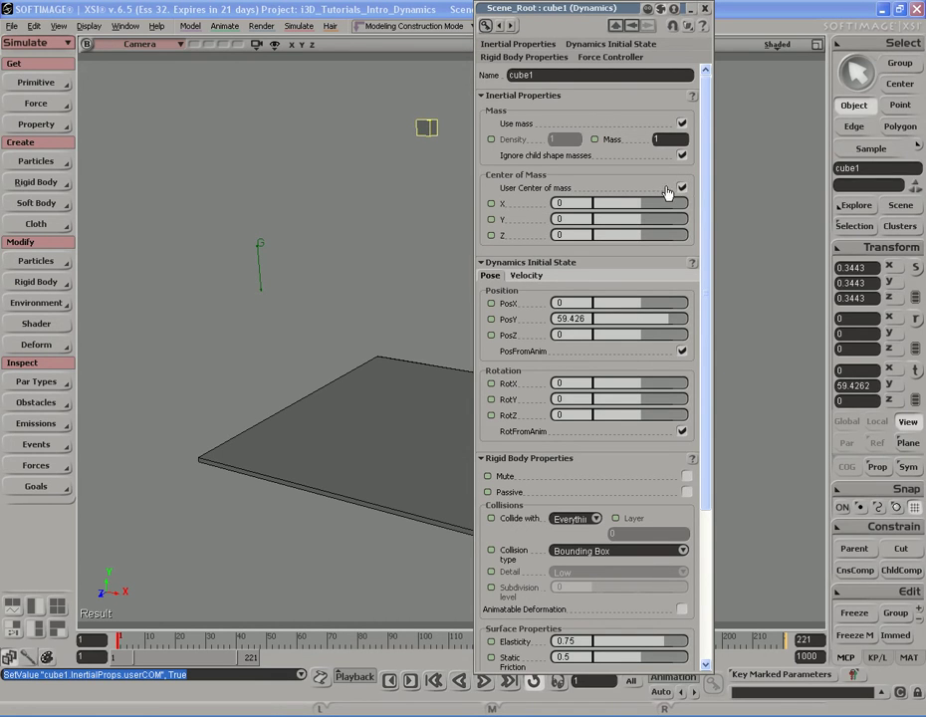
drag(637, 208, 619, 204)
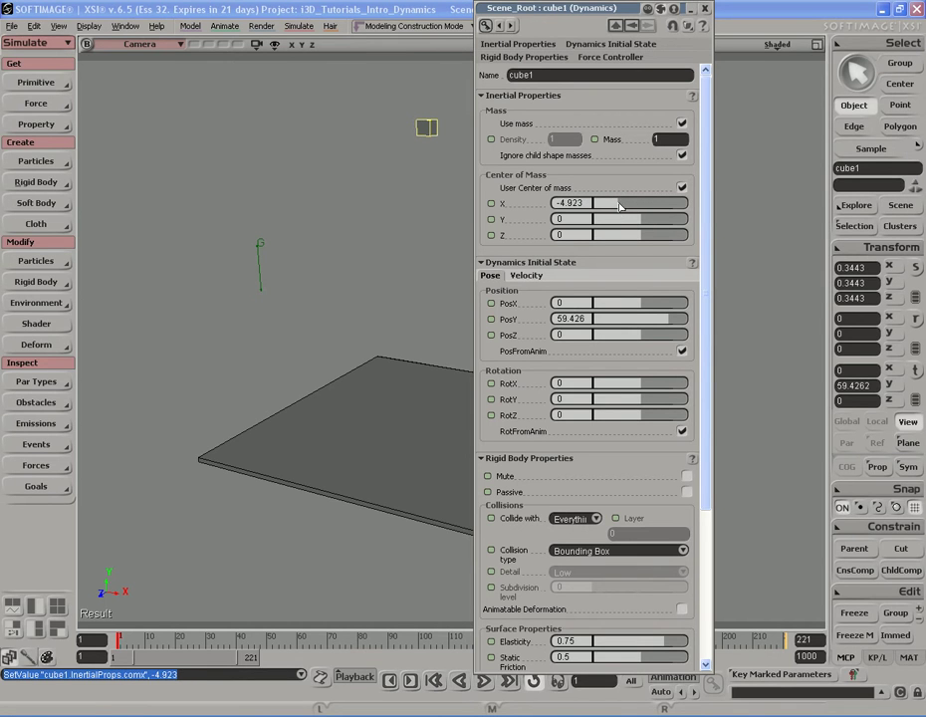
key(ctrl+z)
Step: Show the cube in a close-up angled view with wireframe display so its center of mass can be seen
key(s)
drag(419, 143, 364, 306)
key(s)
middle_drag(434, 287, 211, 305)
drag(249, 240, 331, 281)
middle_drag(384, 275, 262, 280)
drag(342, 281, 310, 261)
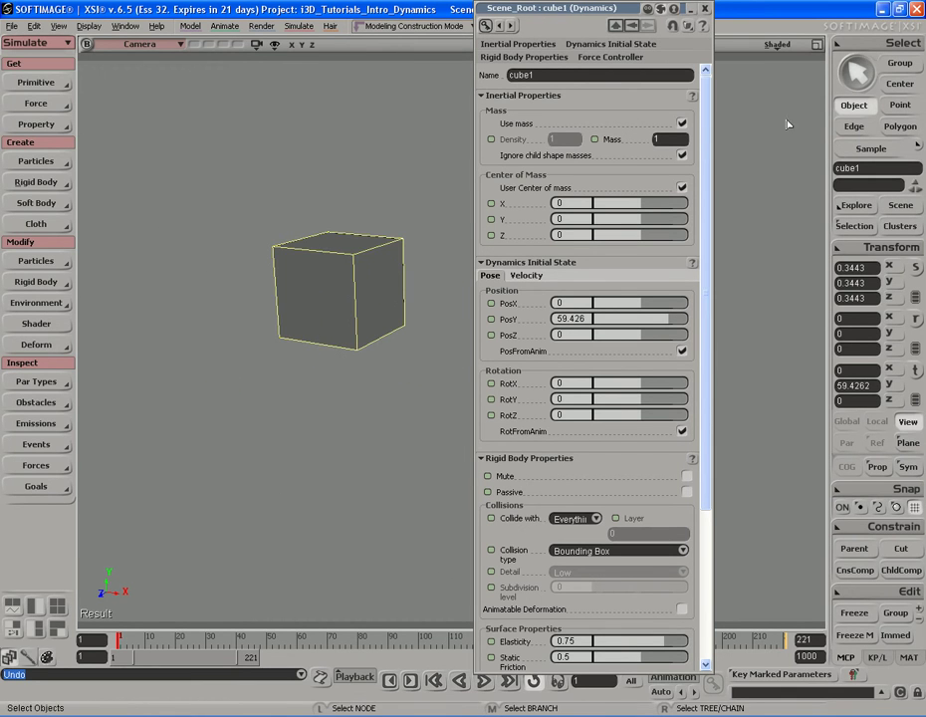
click(775, 45)
click(700, 209)
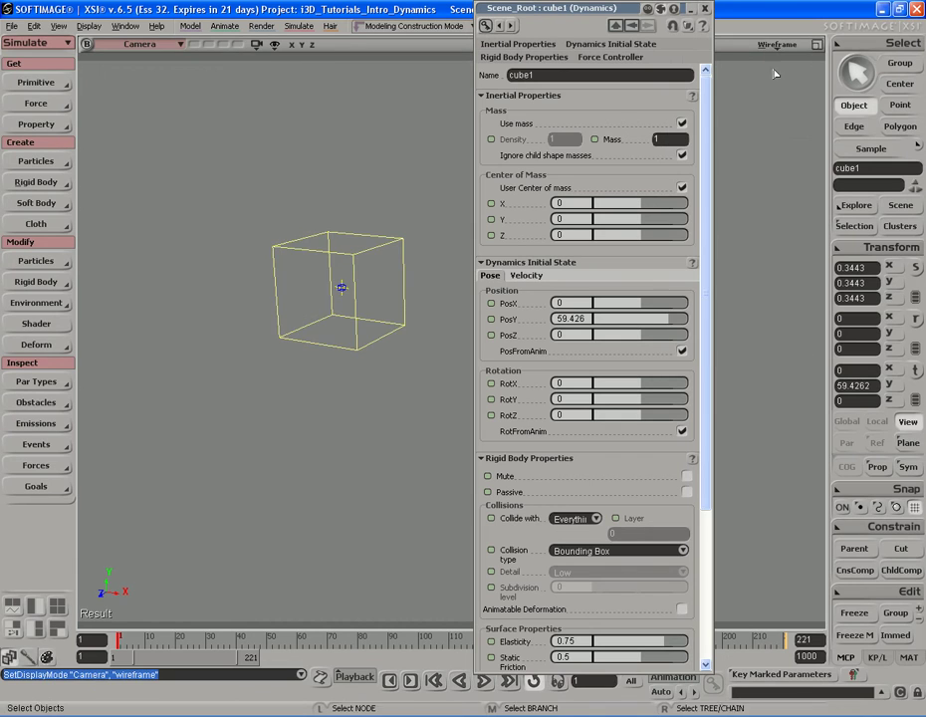
key(s)
drag(360, 338, 363, 302)
key(s)
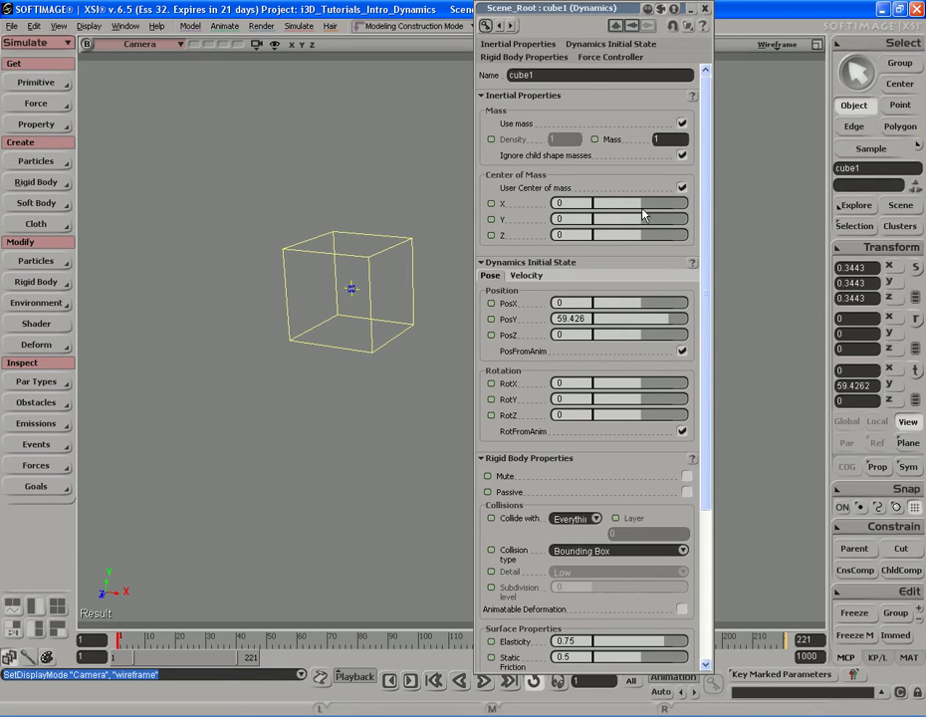
Step: Try center of mass X offsets of -10, -15, 10 and 18 on the cube, keeping the viewport unobstructed
drag(626, 209, 585, 203)
click(586, 203)
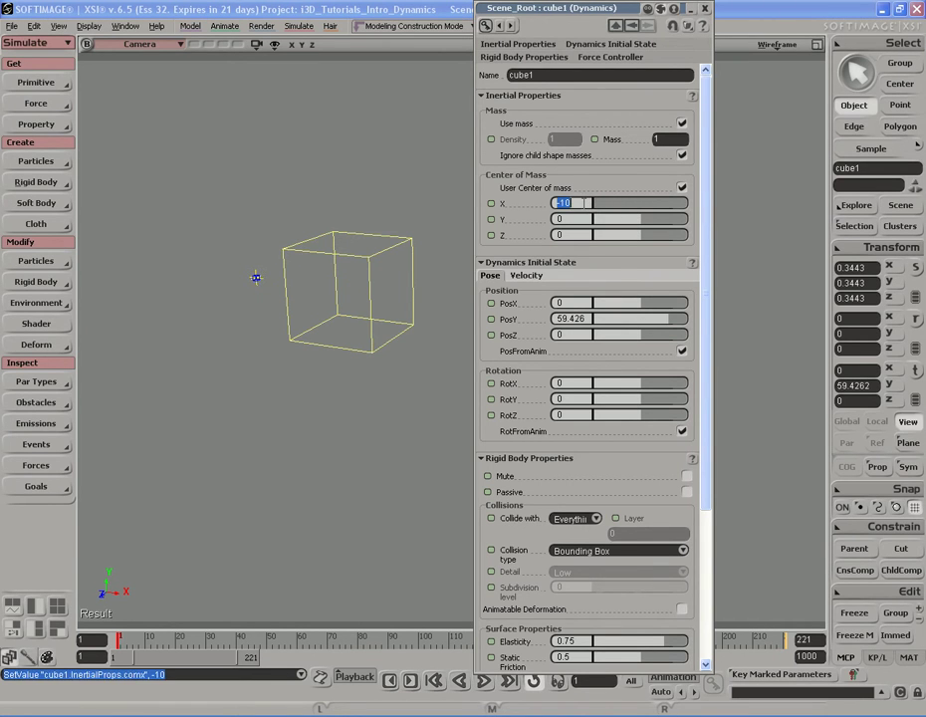
text(-15)
key(Return)
drag(597, 209, 697, 207)
drag(611, 32, 785, 38)
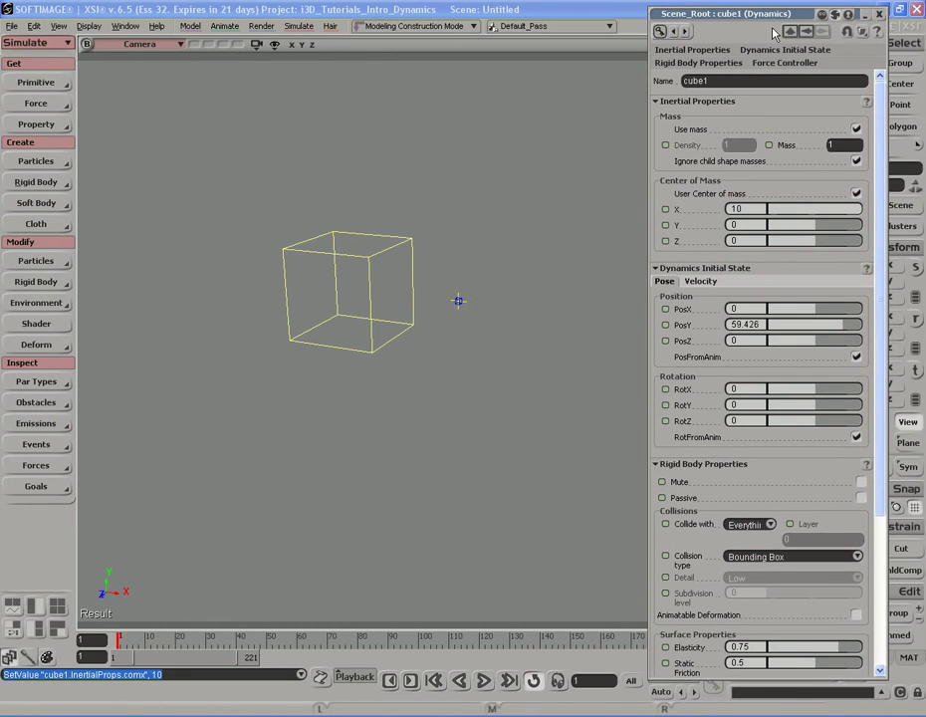
click(749, 208)
text(18)
key(Return)
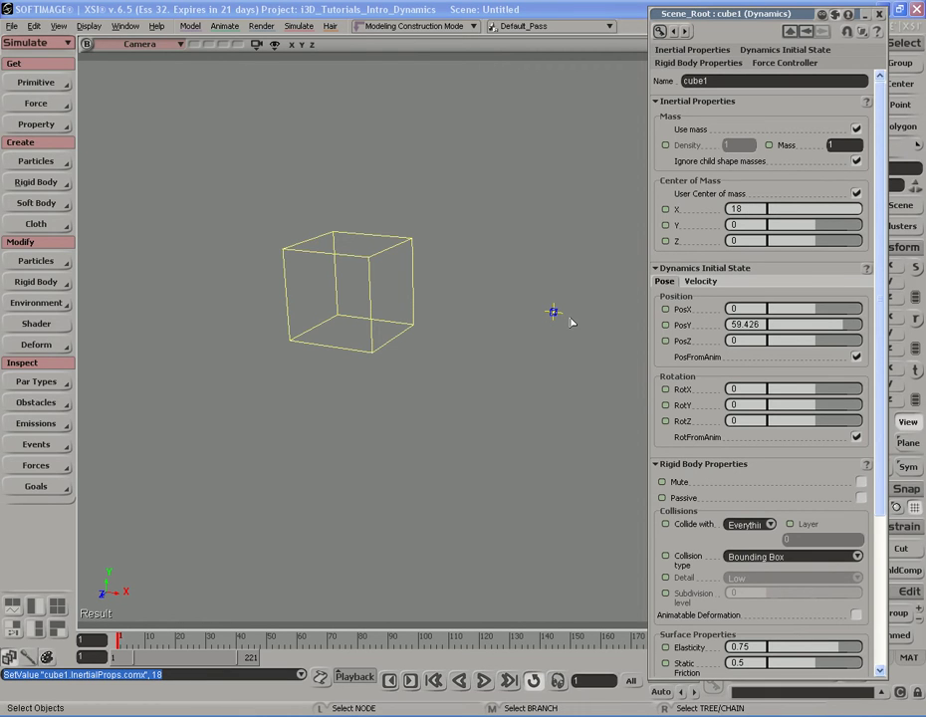
Step: Reset the cube's center of mass X to 0 and disable User Center of mass
click(759, 208)
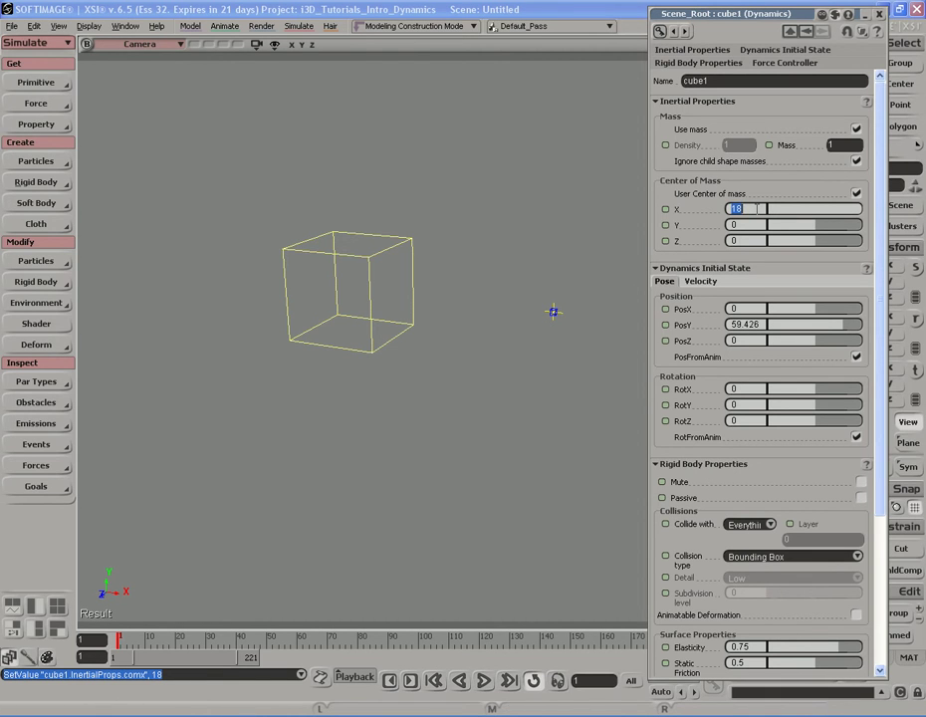
text(0)
key(Return)
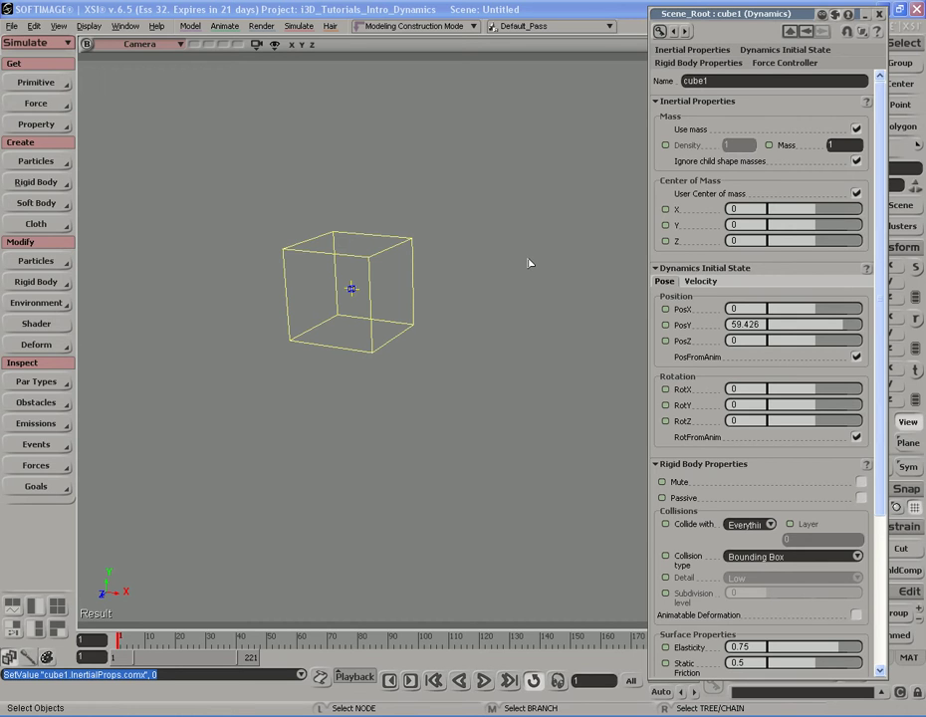
click(857, 194)
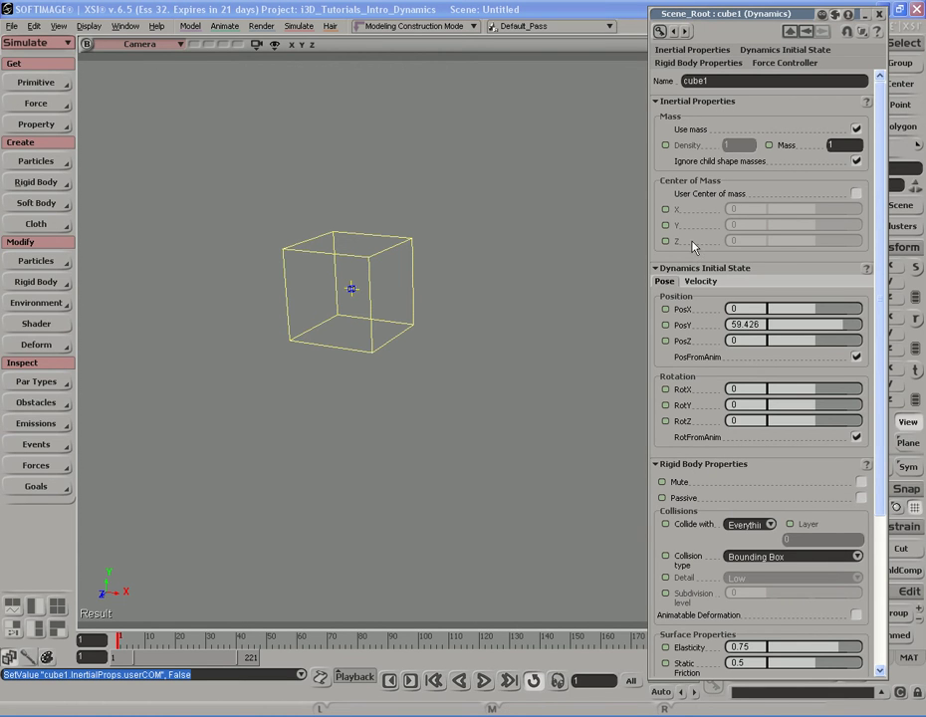
Step: Review the cube's initial state, collision, surface, velocity limit and force controller settings
scroll(882, 281, down, 1)
drag(881, 281, 878, 431)
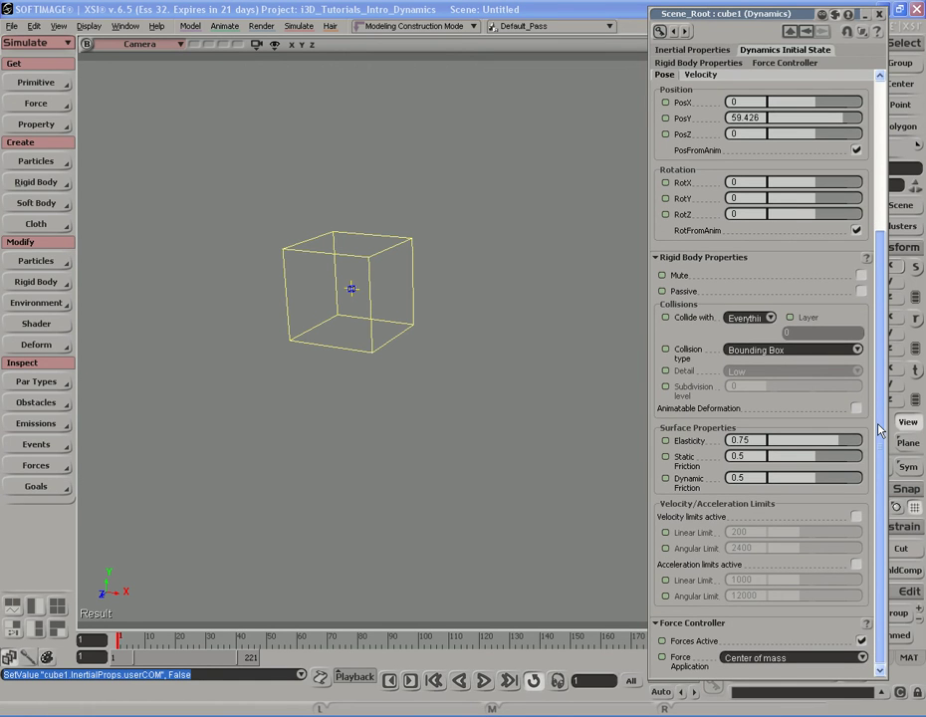
drag(881, 428, 883, 243)
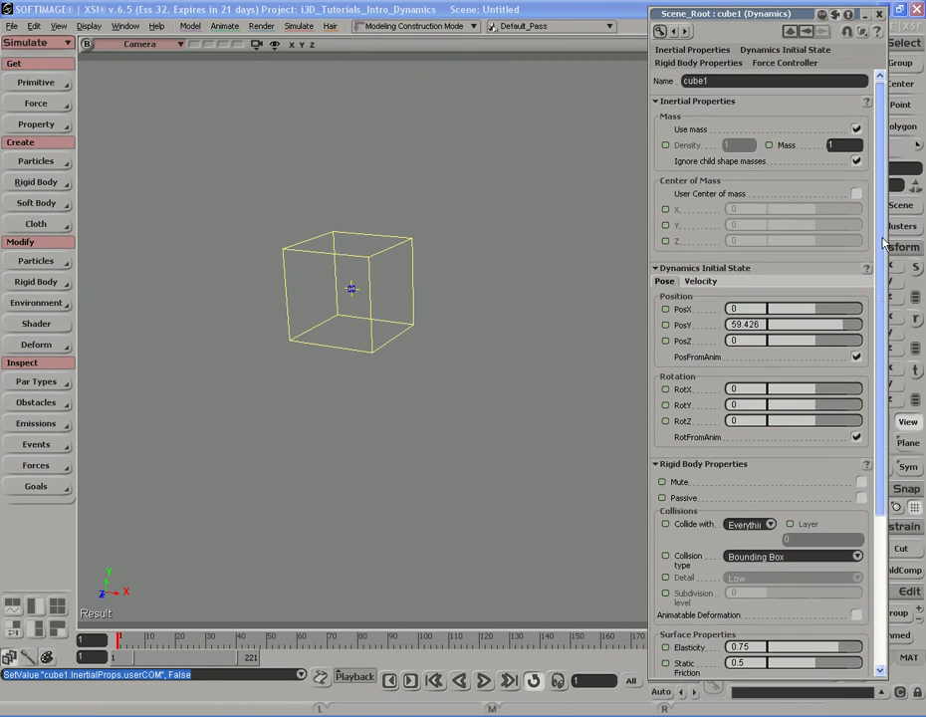